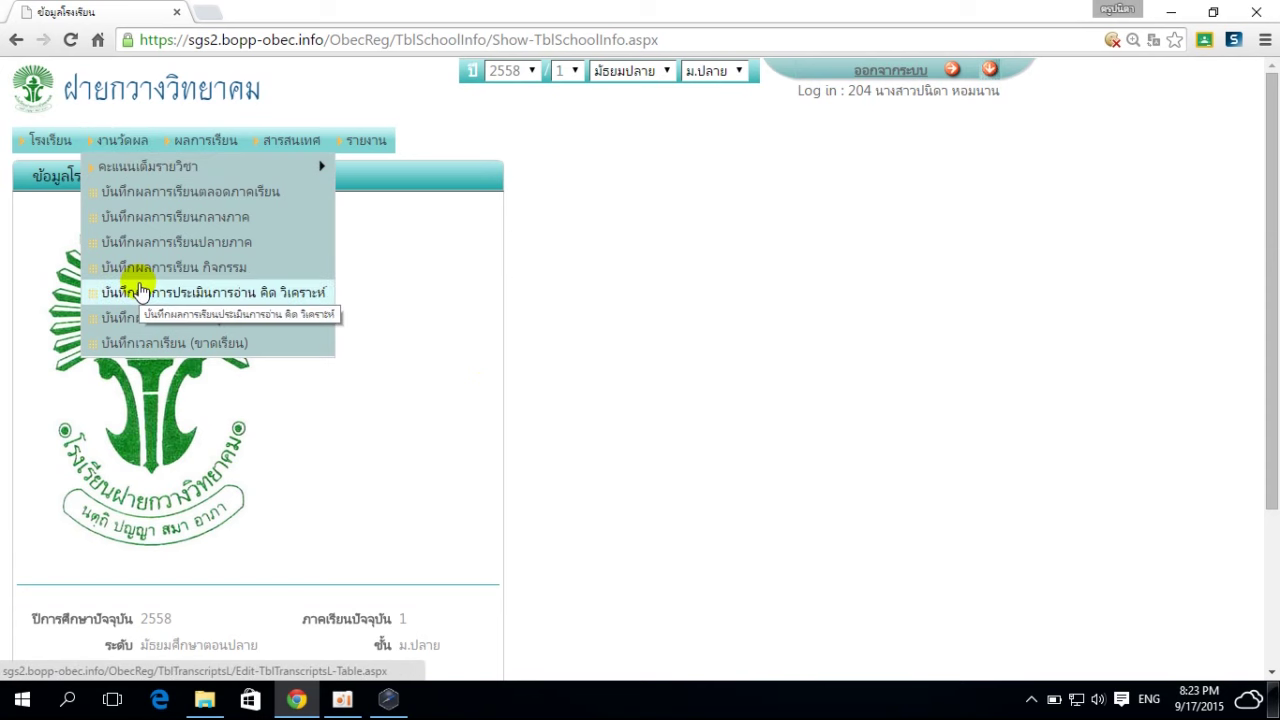
Step: Open the reading, analytical thinking and writing assessment record and load subject ค22101 คณิตศาสตร์, group 4
click(140, 291)
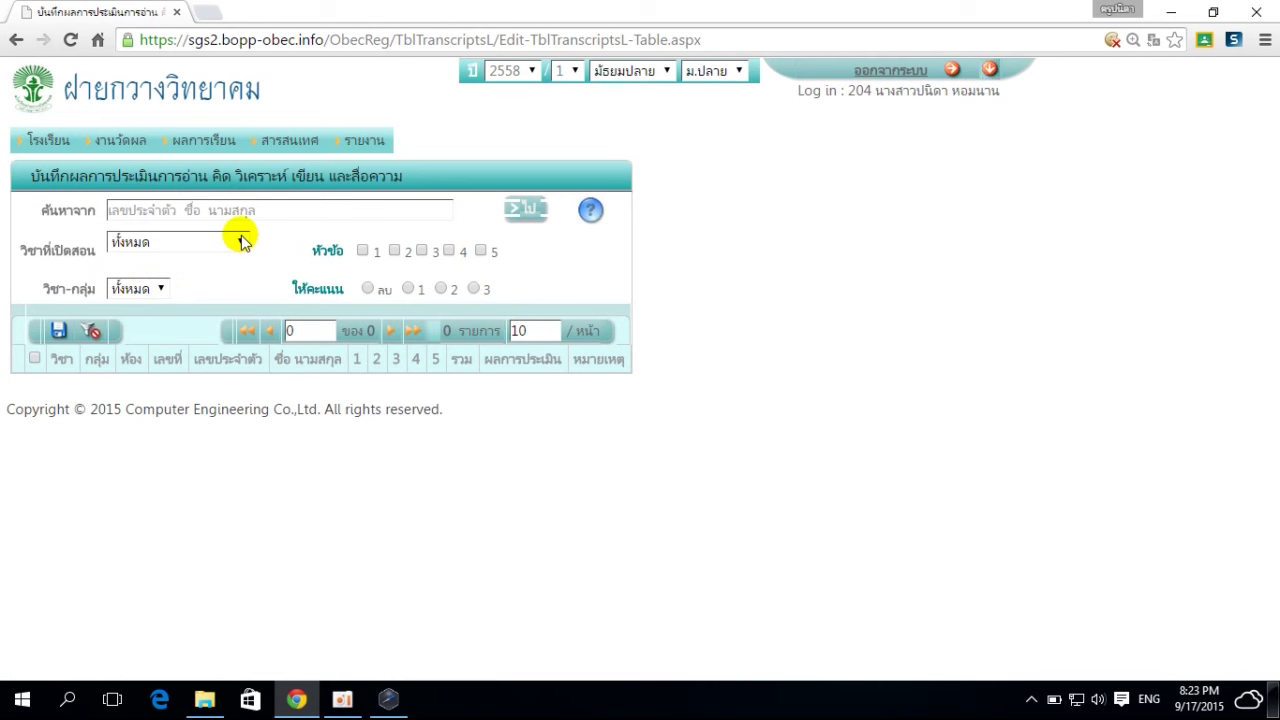
click(240, 242)
click(215, 278)
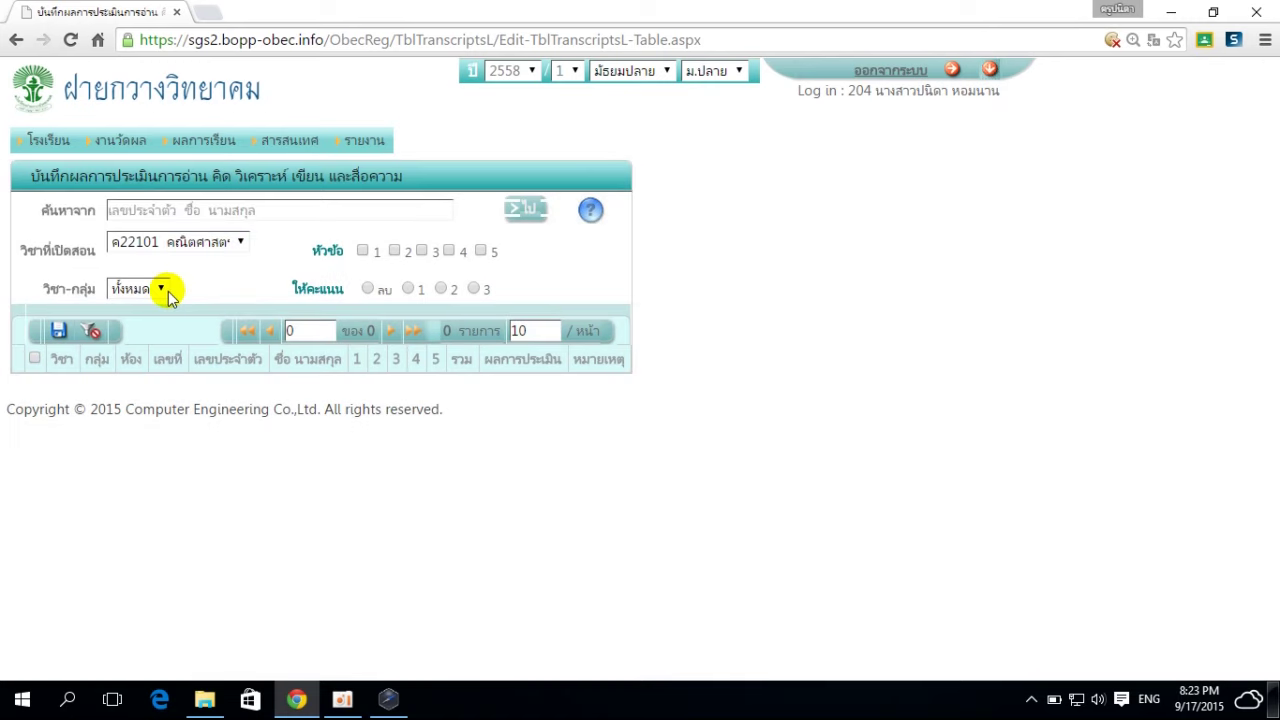
click(163, 289)
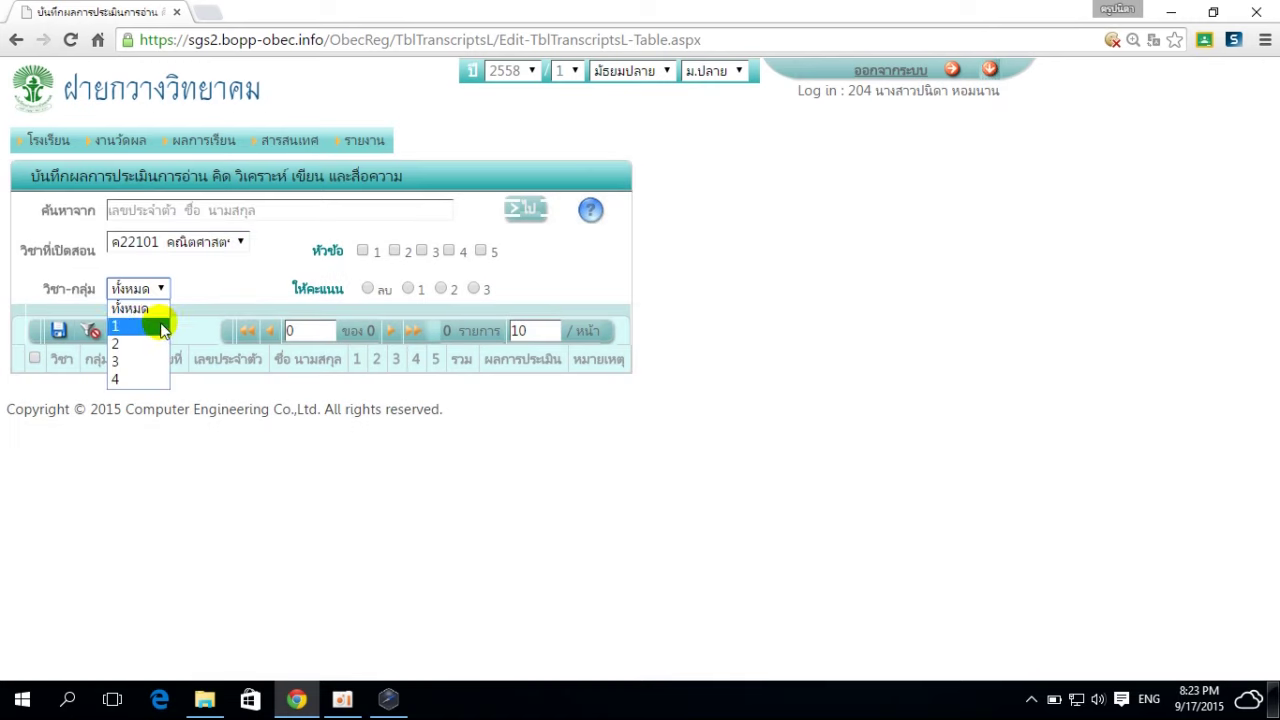
click(131, 379)
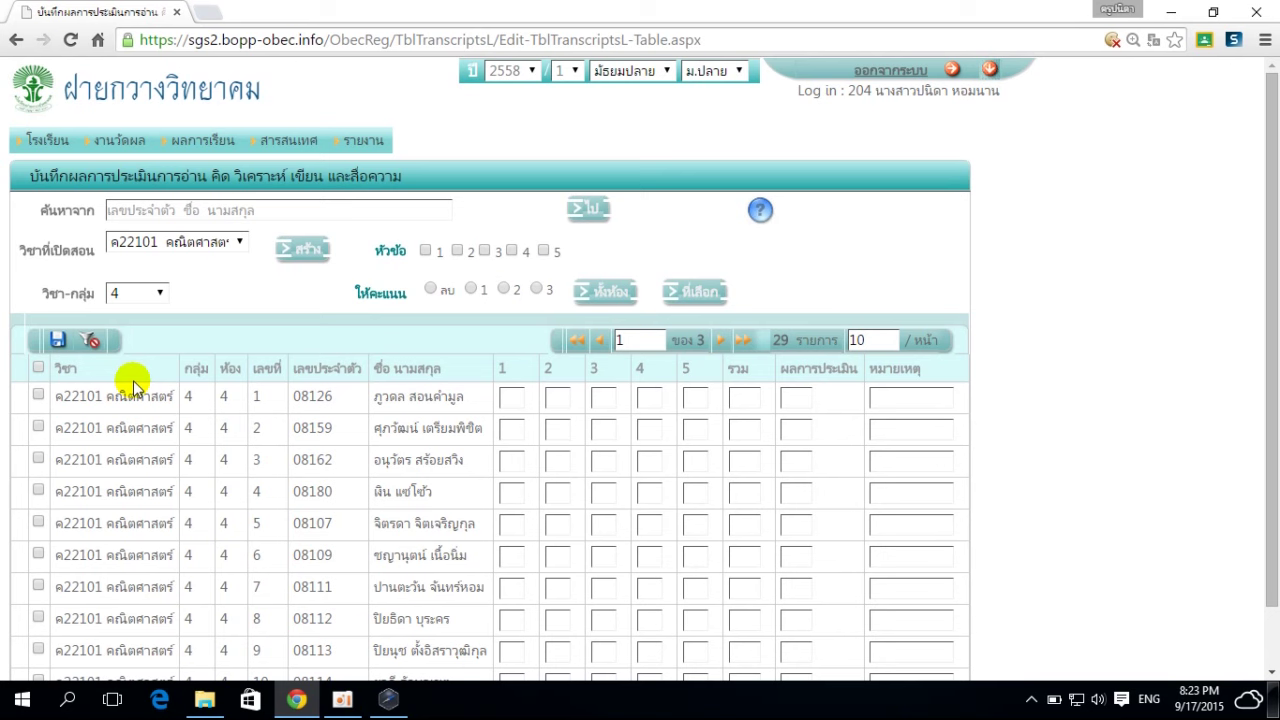
Step: Enter scores 2, 1, 3, 3 and 2 in topics 1 to 5 for the first student and save the record
click(510, 397)
text(2)
key(Tab)
text(1)
key(Tab)
text(3)
key(Tab)
text(3)
key(Tab)
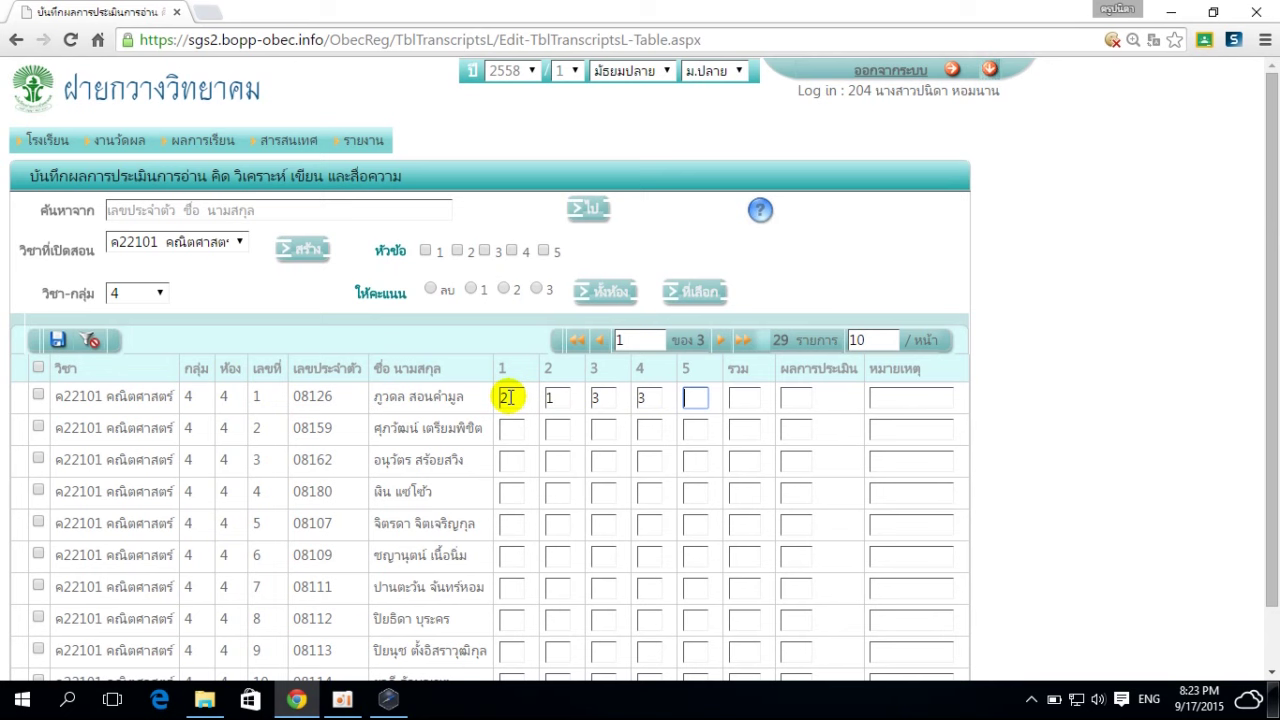
text(2)
key(Tab)
click(56, 343)
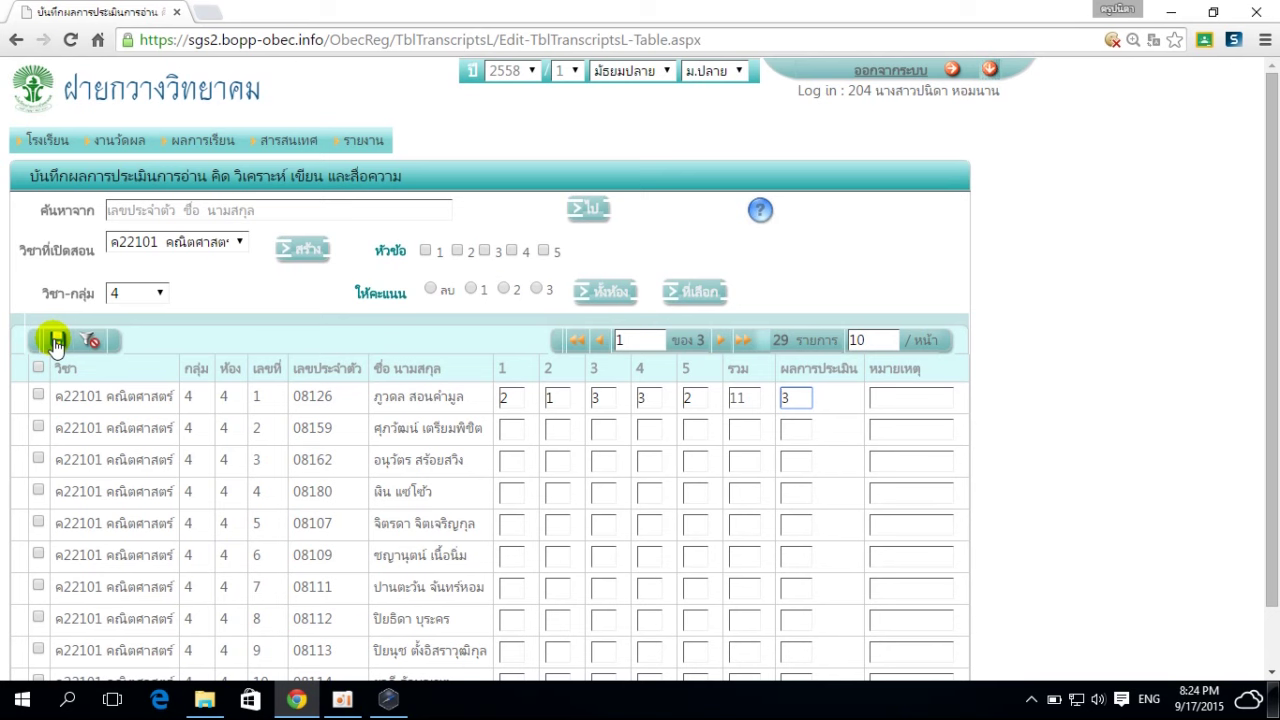
Step: Give the whole class a score of 3 in topics 1, 2 and 3
click(425, 251)
click(457, 251)
click(484, 251)
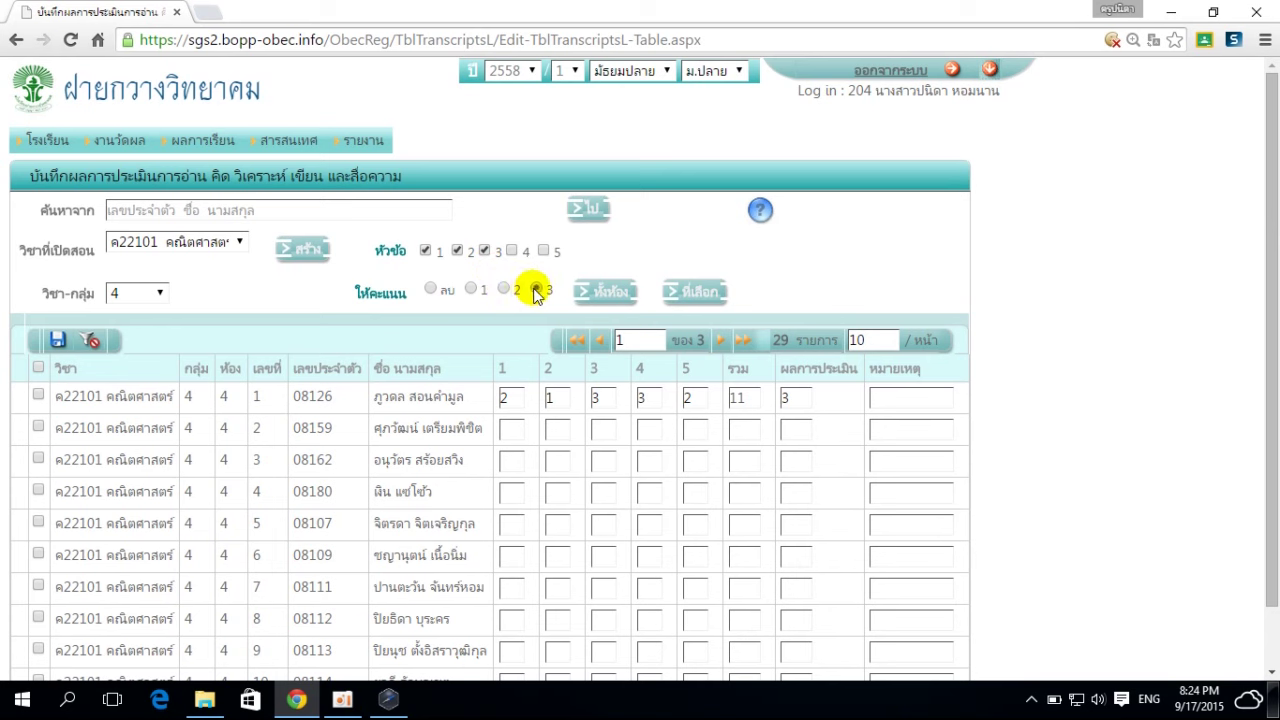
click(603, 290)
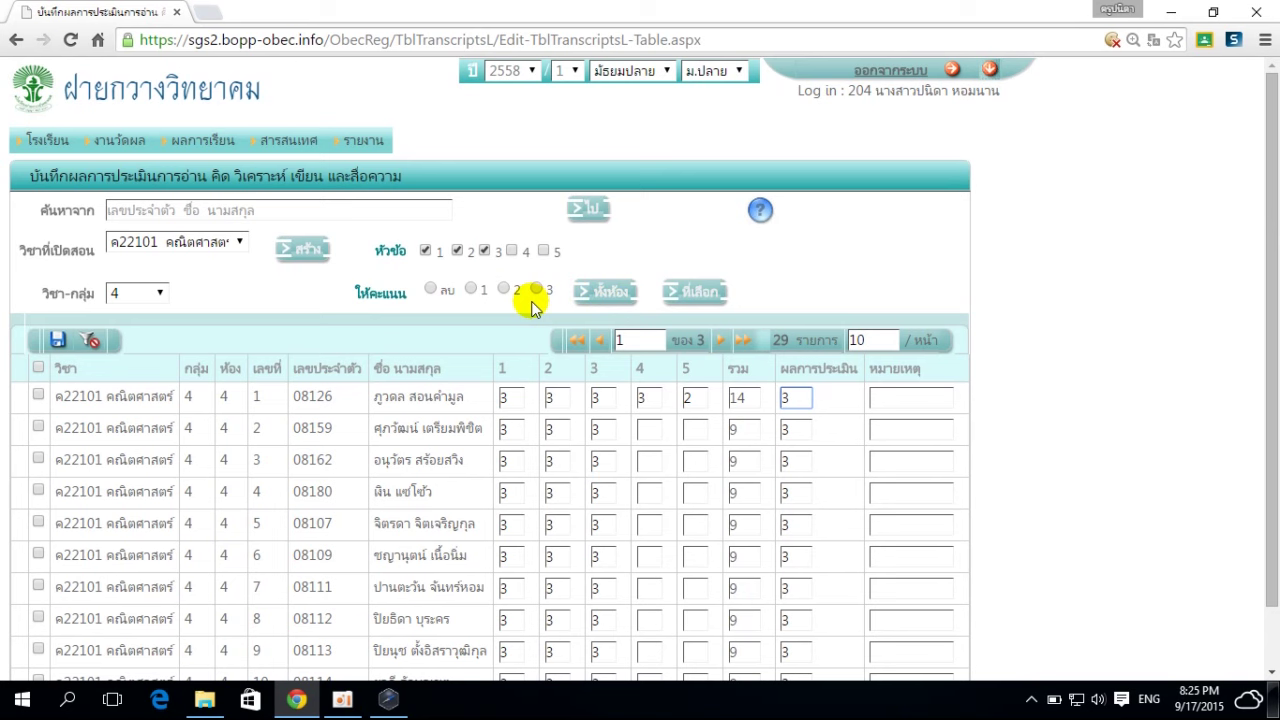
Step: Add topics 4 and 5 to the chosen topics and apply score 2 only to the students numbered 2, 3, 5, 6, 7 and 10
scroll(533, 306, down, 1)
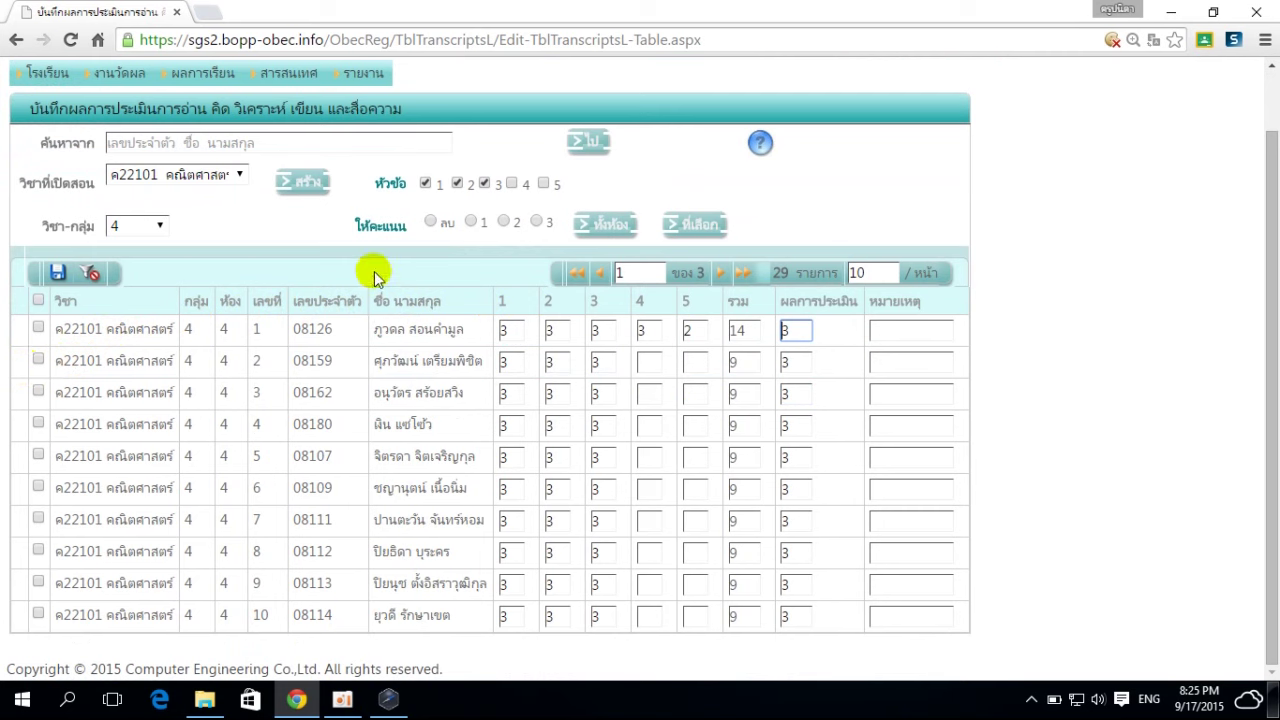
click(512, 186)
click(544, 185)
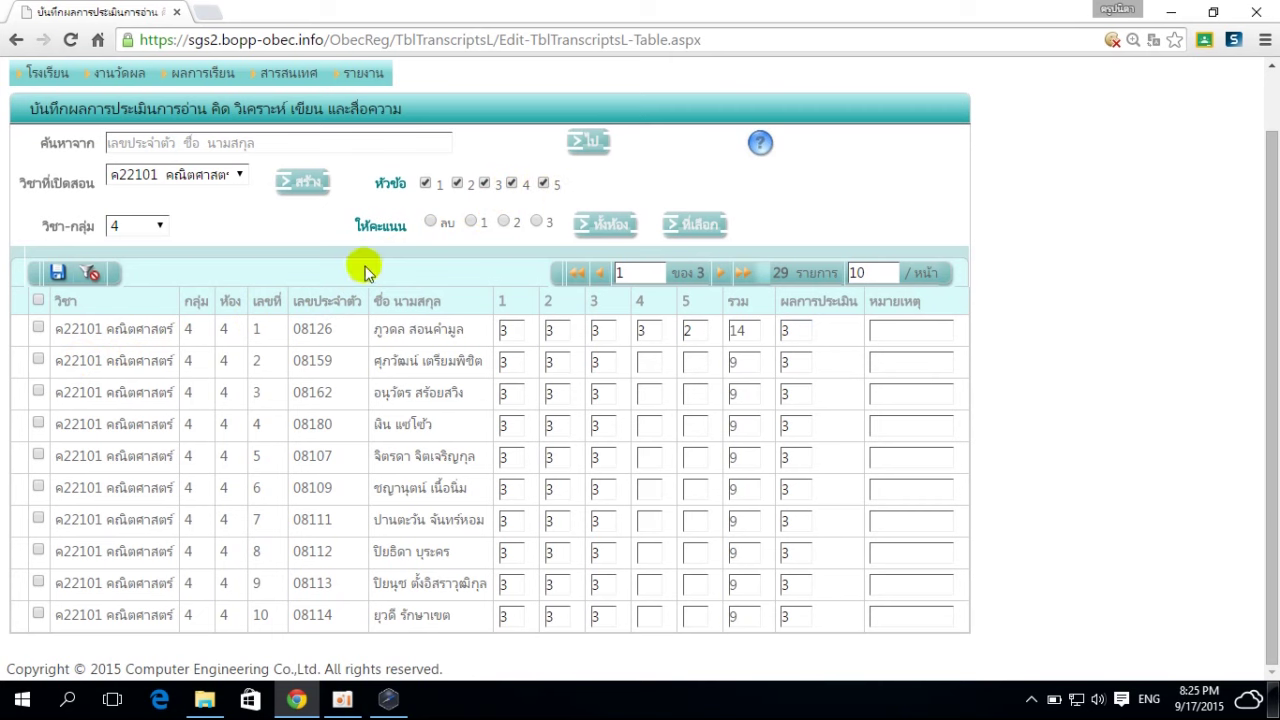
click(505, 222)
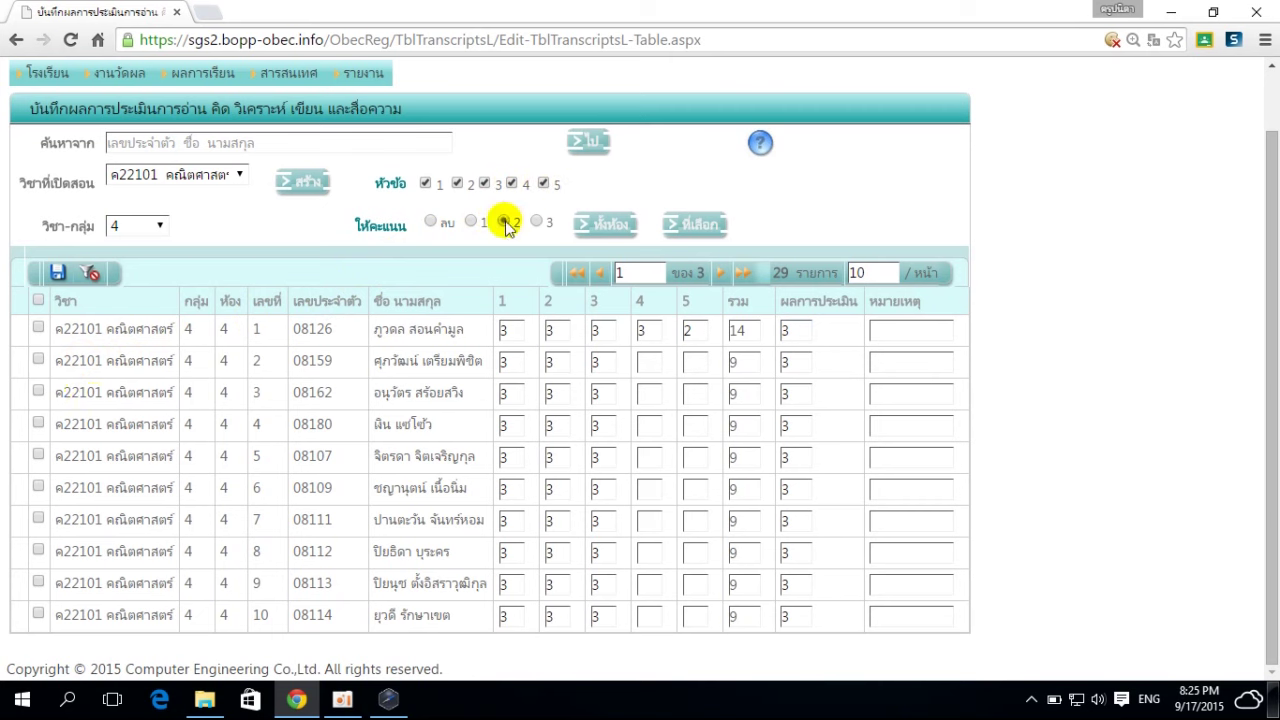
click(38, 359)
click(39, 391)
click(38, 455)
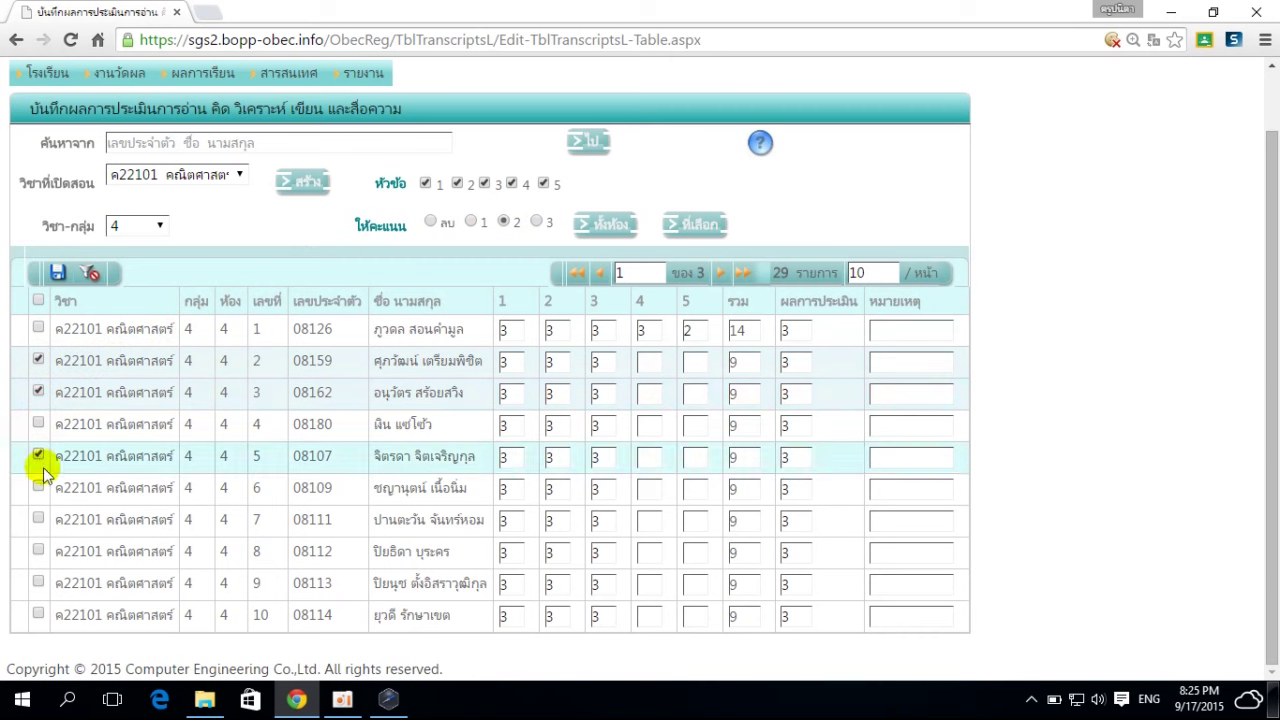
click(38, 487)
click(38, 519)
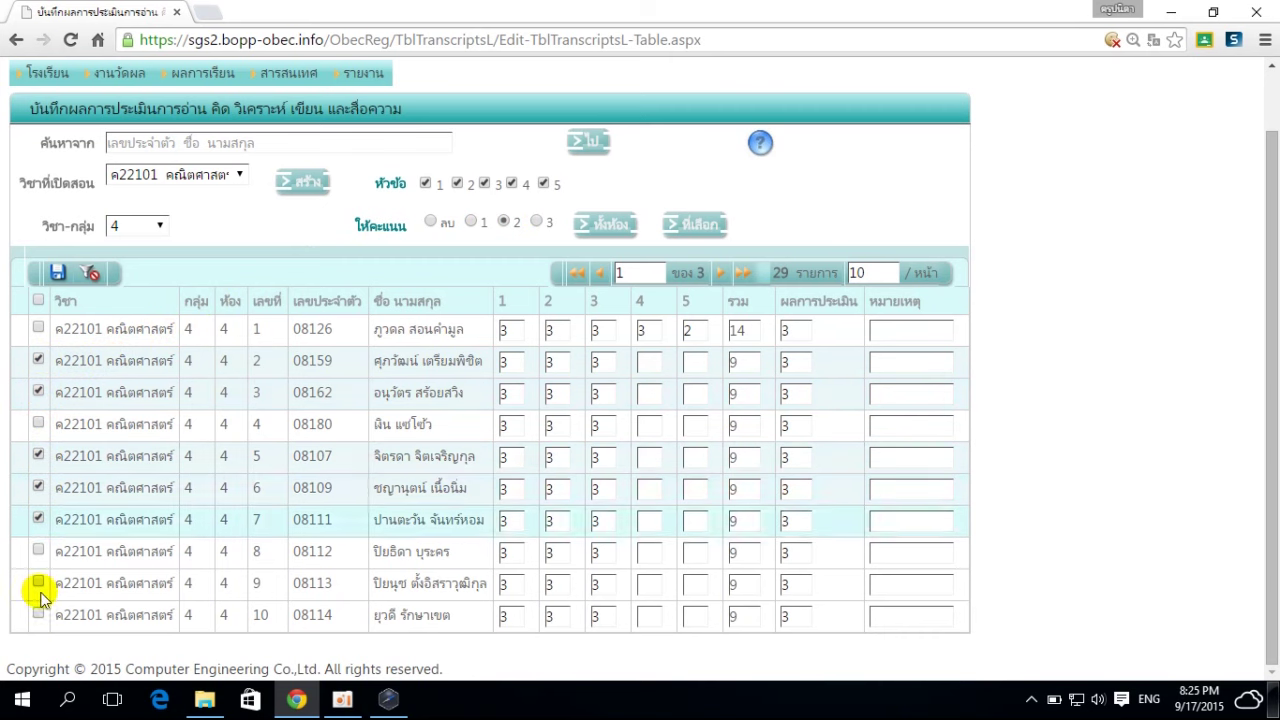
click(38, 614)
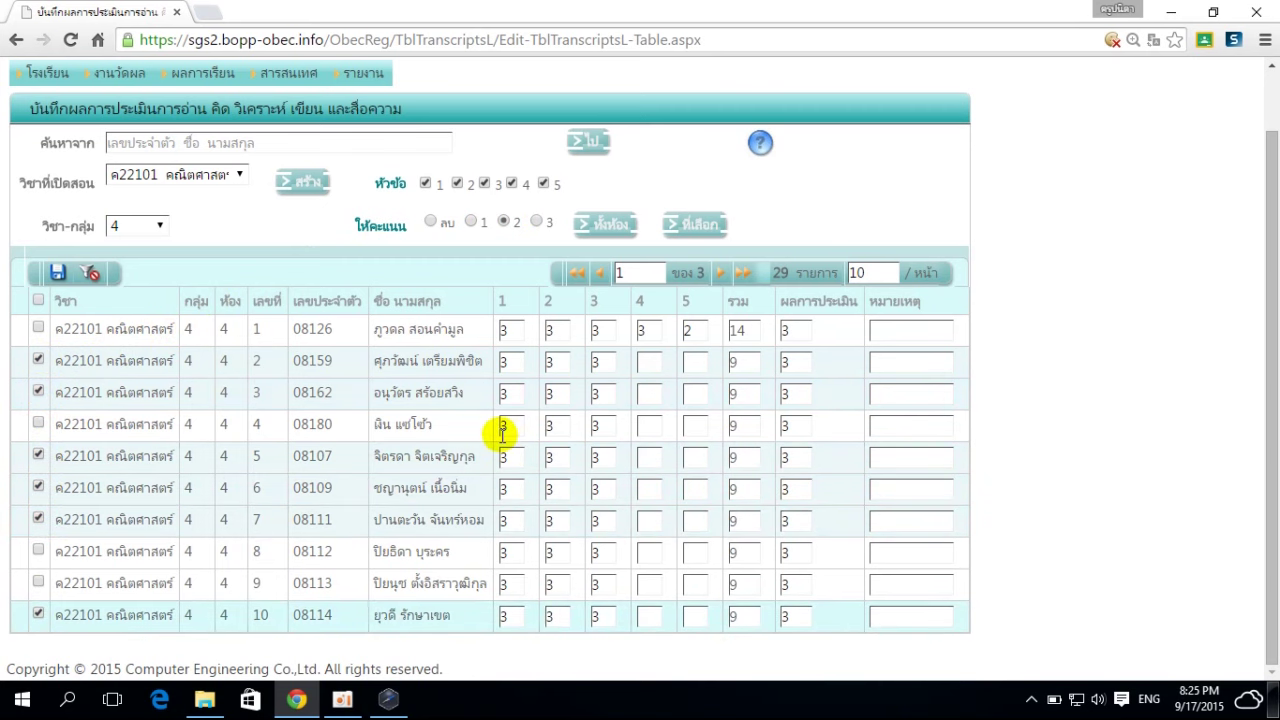
click(700, 224)
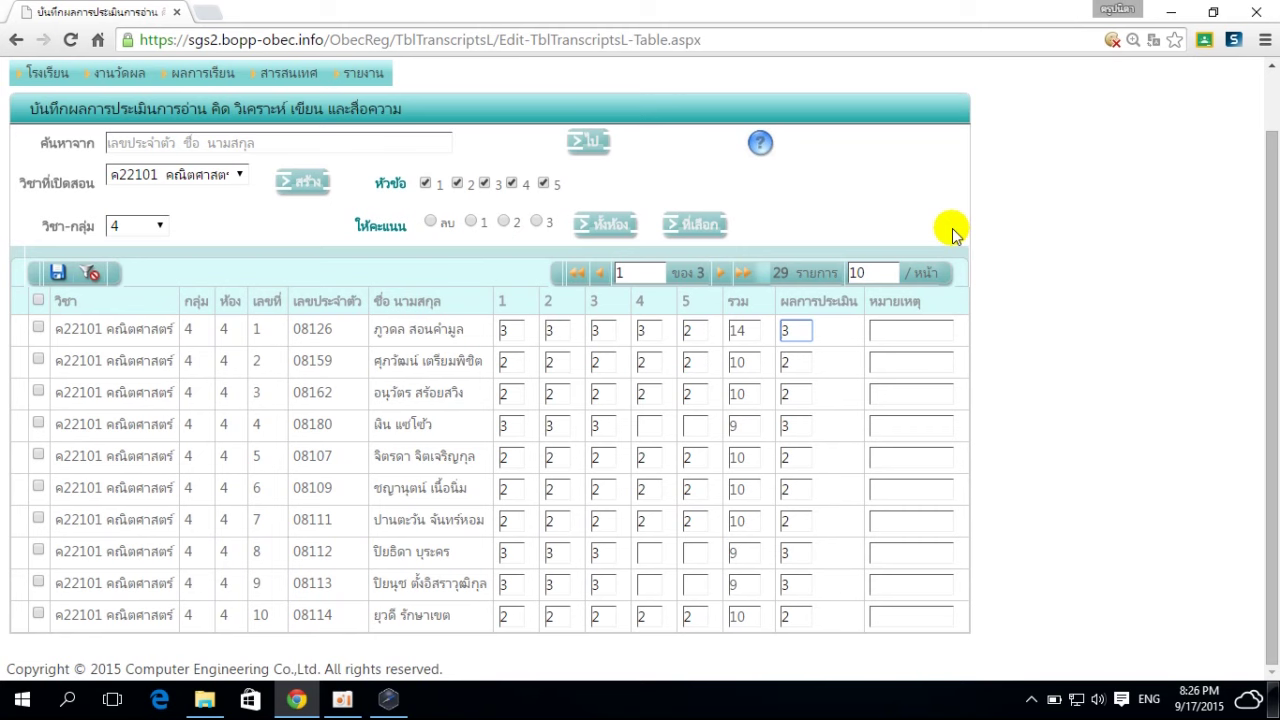
Step: Open the desirable characteristics assessment record (บันทึกผลการประเมินคุณลักษณะ) and load subject ค22101 คณิตศาสตร์, group 4
mouse_move(120, 76)
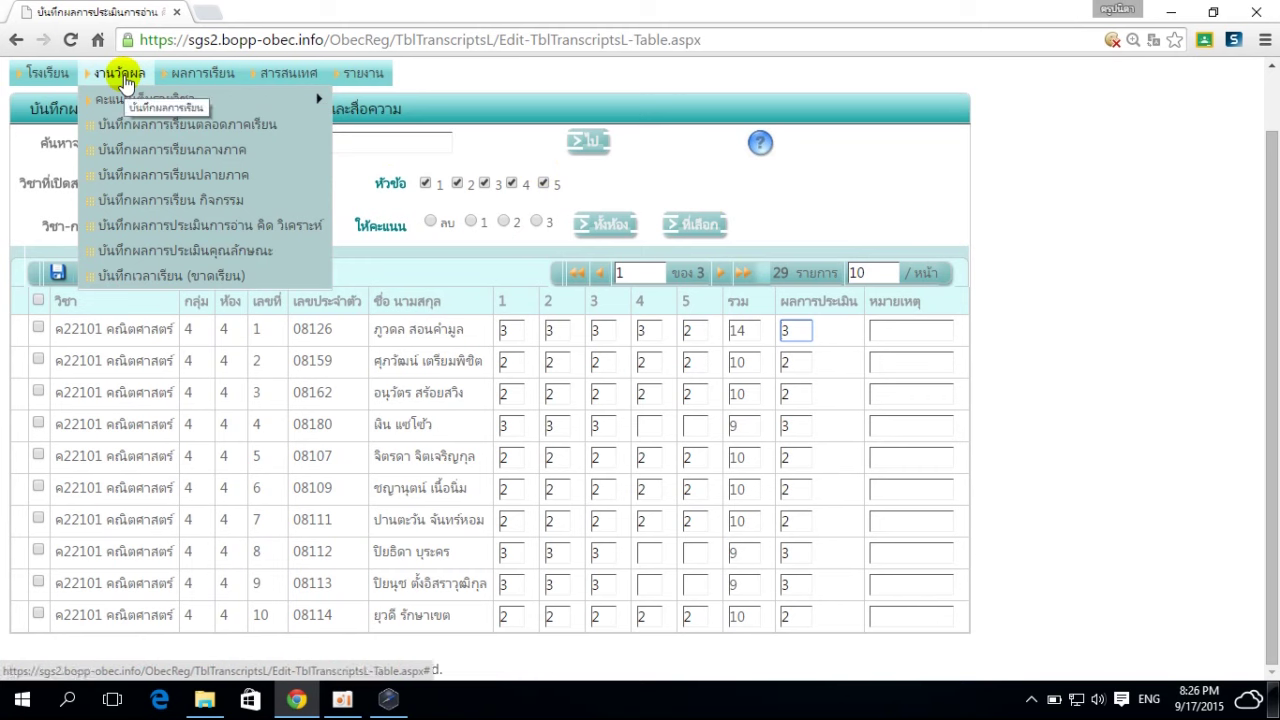
click(165, 251)
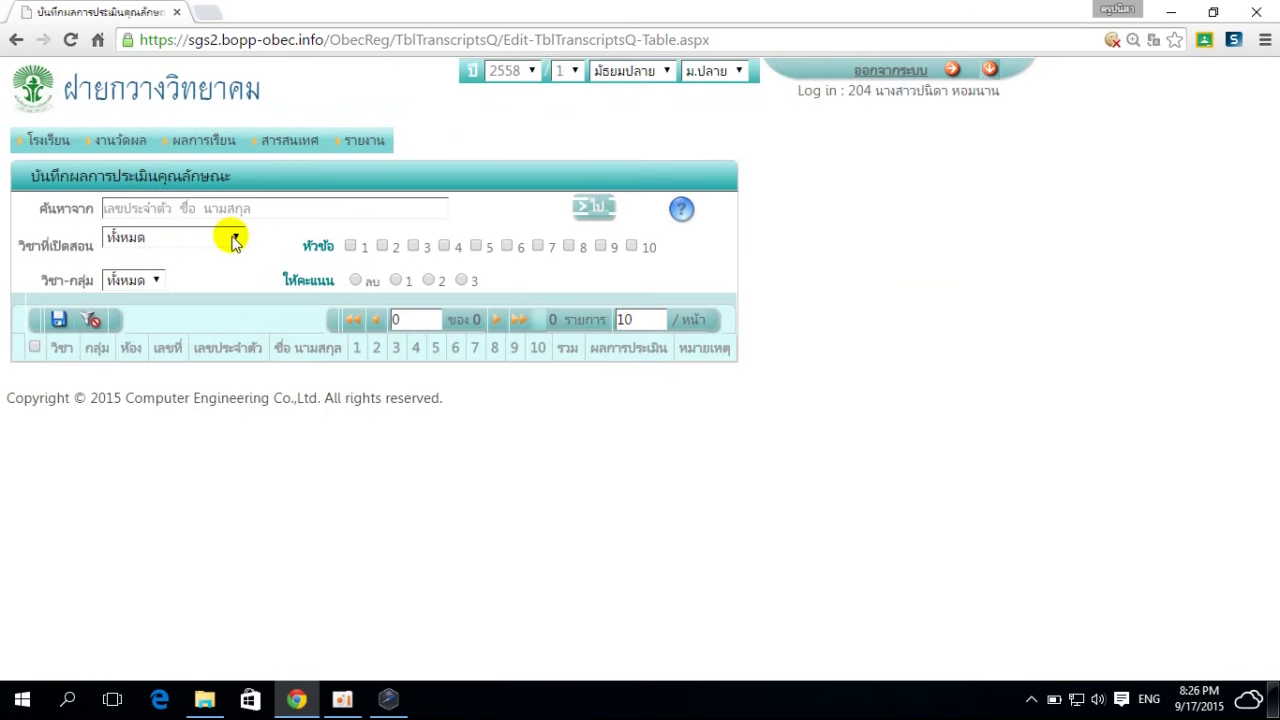
click(231, 242)
click(212, 274)
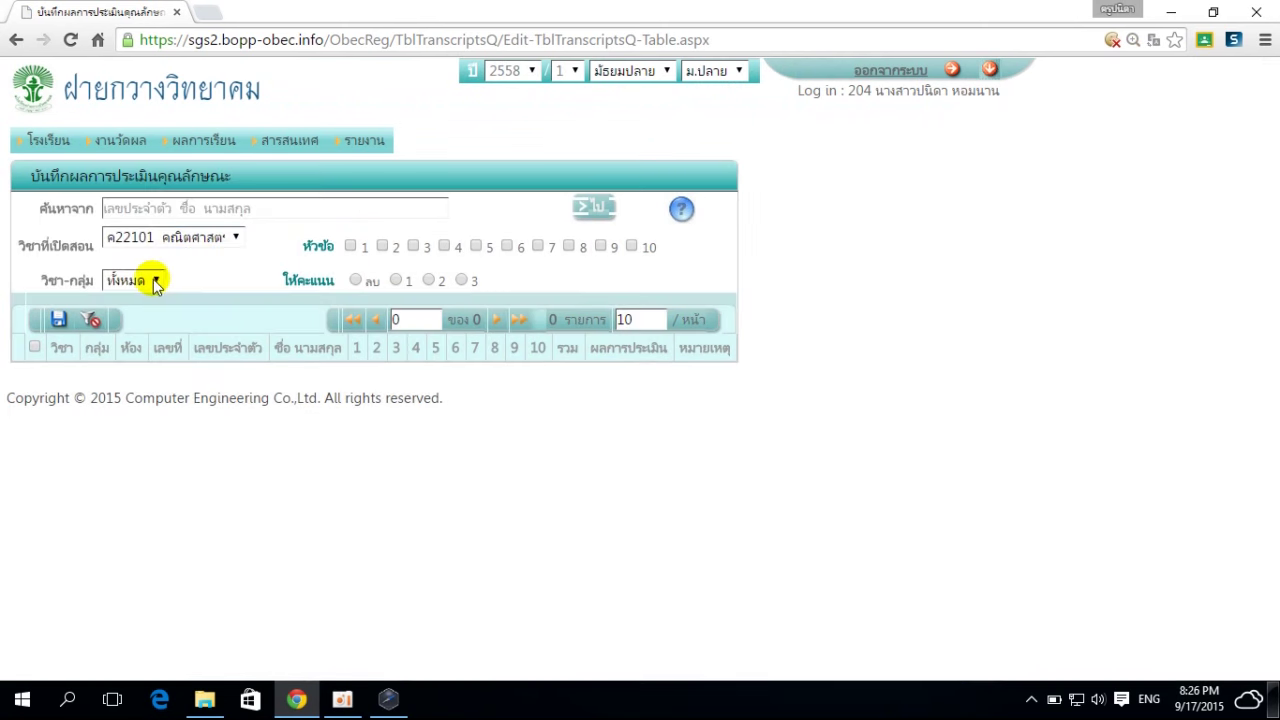
click(155, 283)
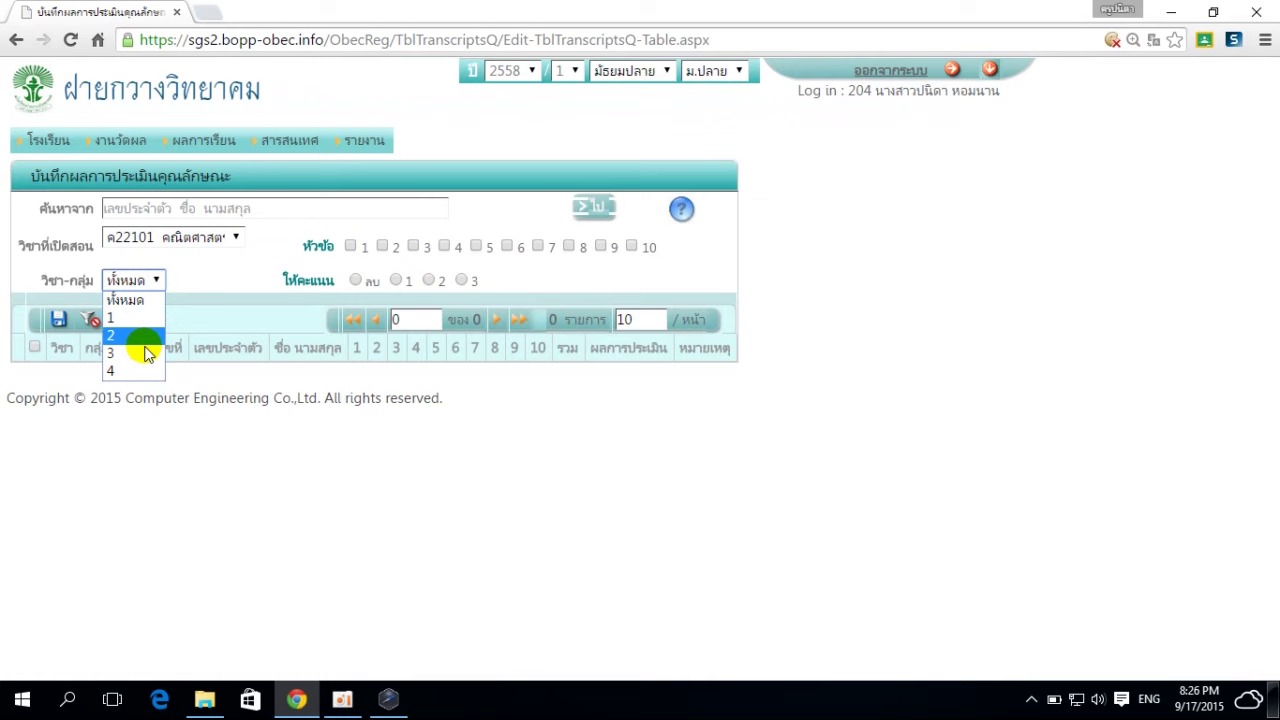
click(131, 367)
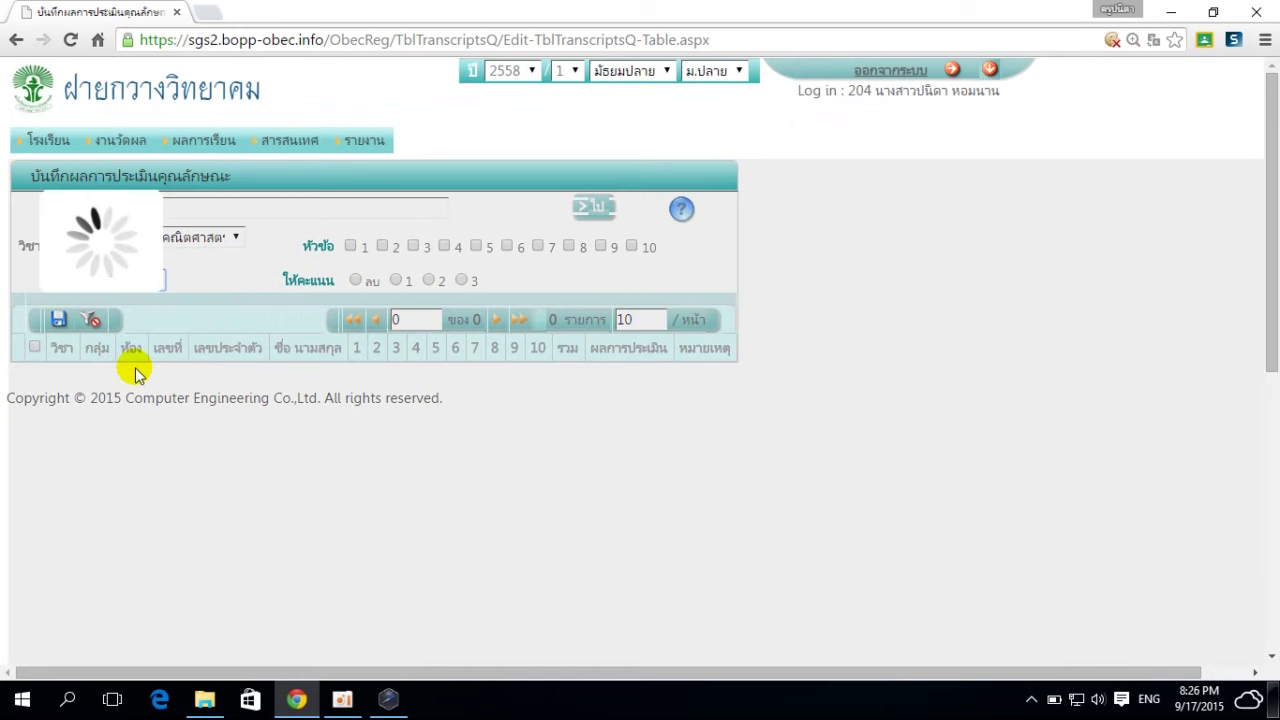